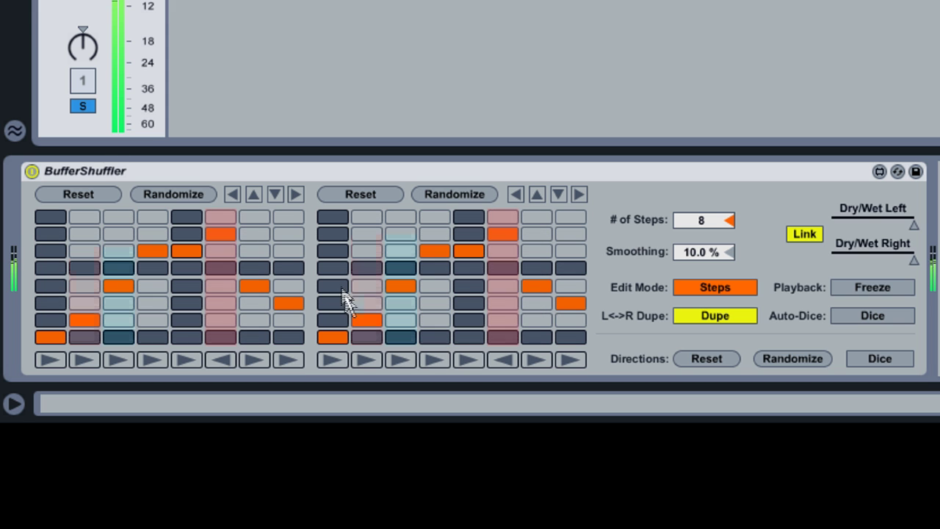
- Move each of the eight steps in both linked BufferShuffler grids down to the bottom row
drag(333, 220, 366, 286)
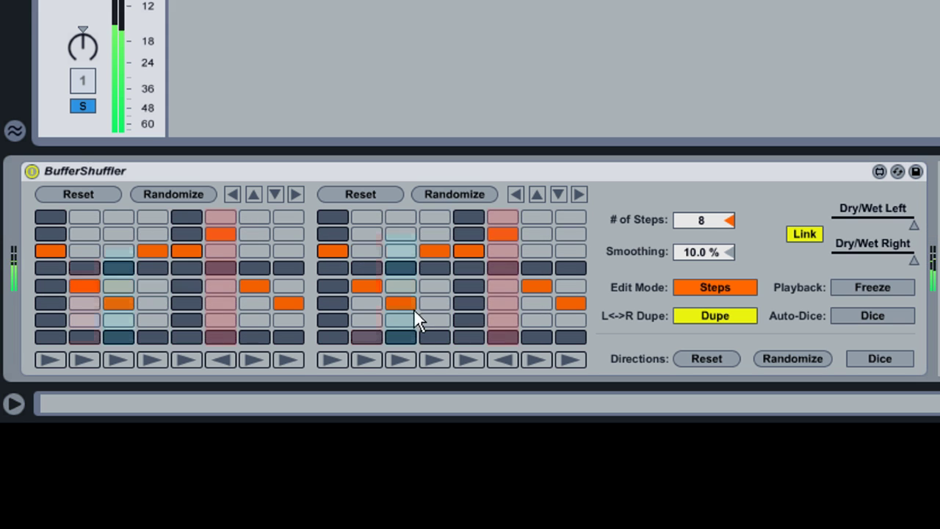
click(390, 236)
click(474, 318)
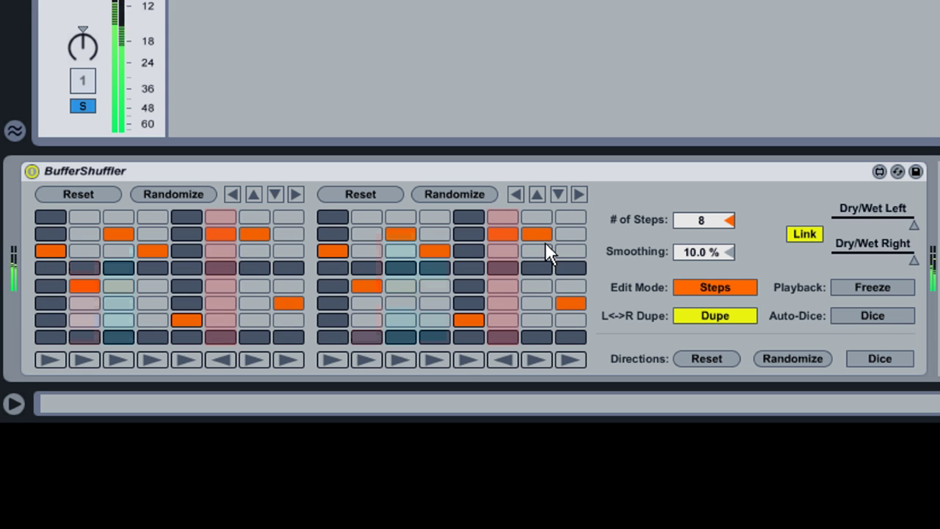
mouse_move(571, 288)
mouse_down()
mouse_move(450, 323)
mouse_move(381, 325)
mouse_move(381, 281)
mouse_move(348, 338)
mouse_move(336, 337)
mouse_move(416, 339)
mouse_up()
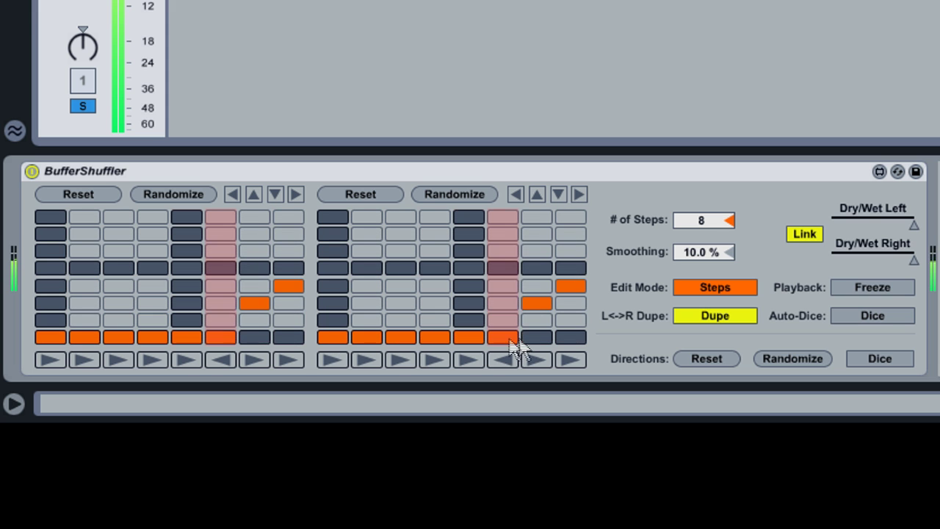
drag(509, 338, 566, 339)
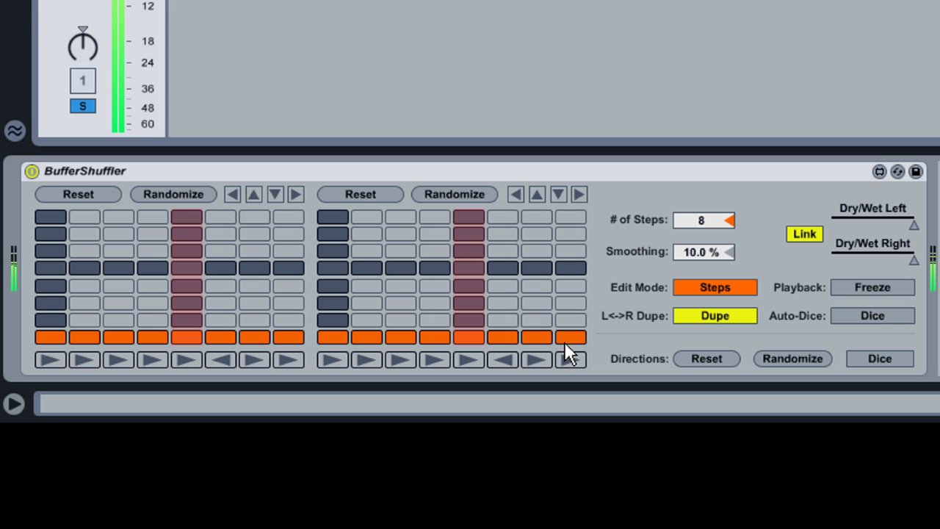
- Turn off L<->R Dupe and place different scattered steps in the left and right grids
click(724, 321)
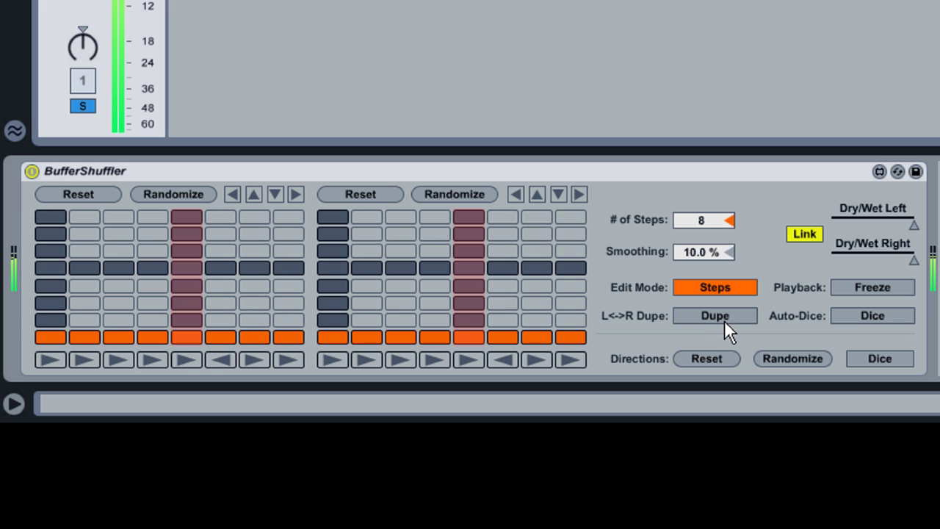
drag(119, 250, 152, 250)
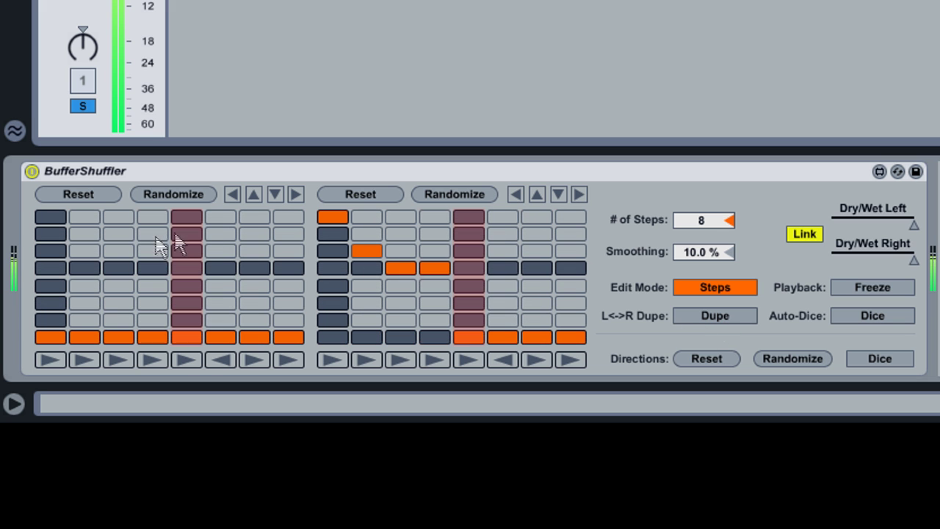
click(73, 286)
click(187, 319)
click(220, 286)
drag(503, 234, 531, 263)
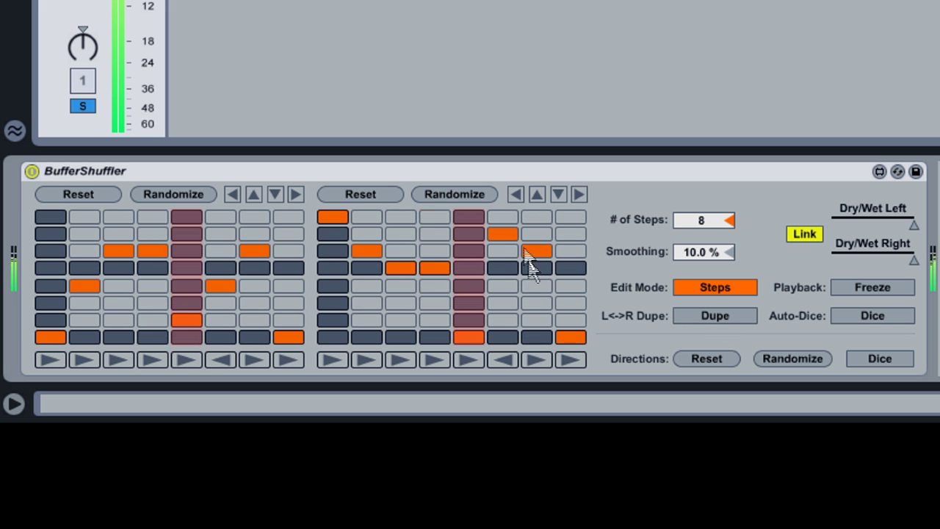
click(488, 304)
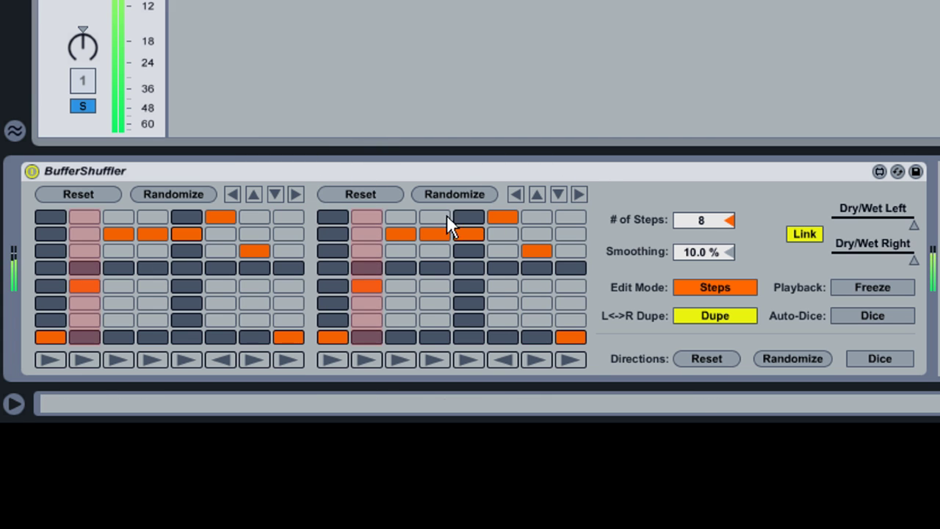
- Reset both grids to the diagonal pattern, then randomize the step pattern twice
click(374, 195)
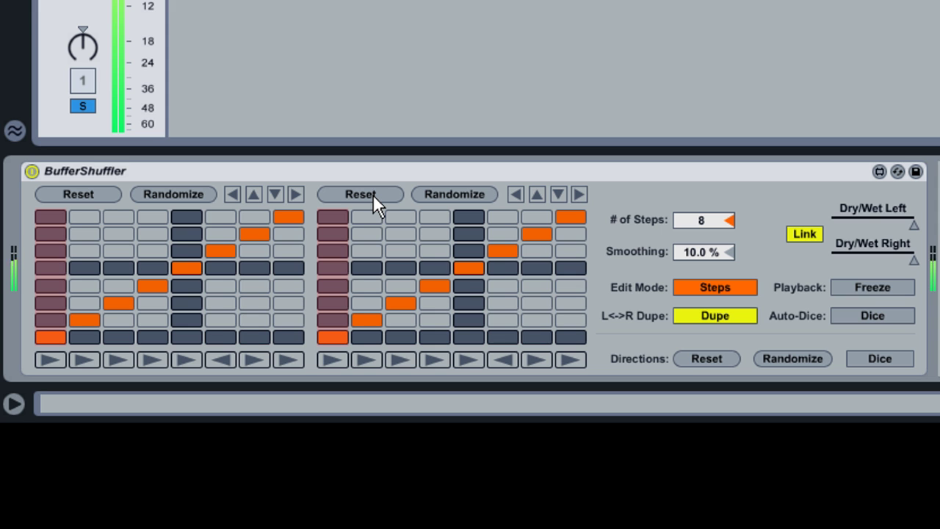
click(462, 196)
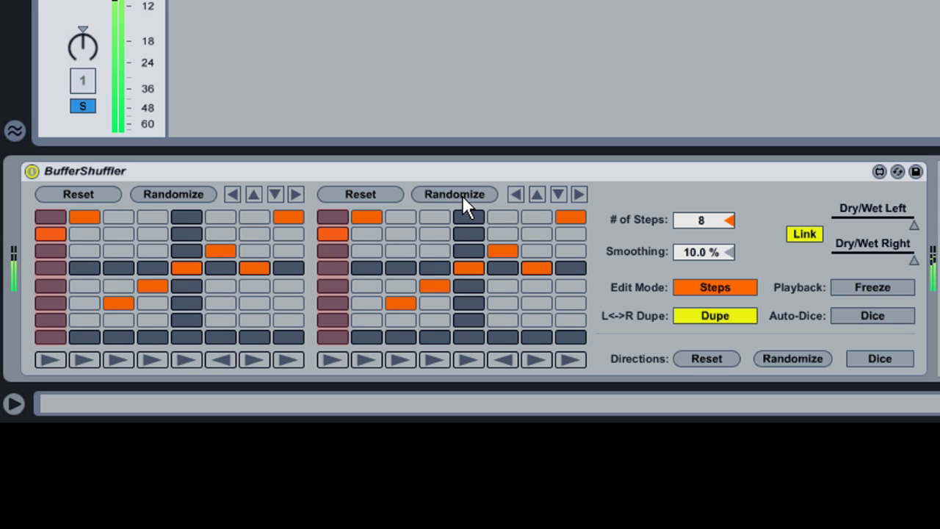
click(462, 195)
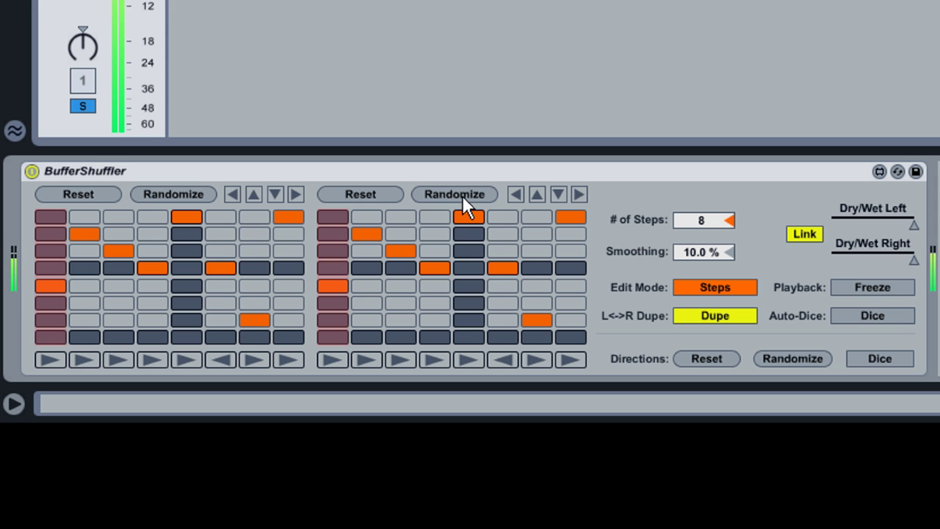
- Shift the step pattern two columns left and four rows up
click(516, 193)
click(516, 193)
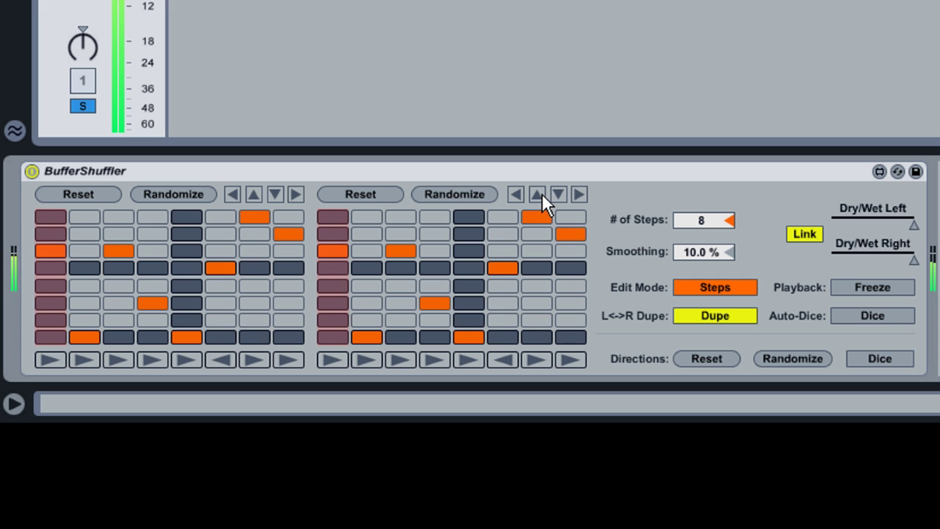
click(542, 193)
click(539, 193)
click(539, 193)
click(540, 193)
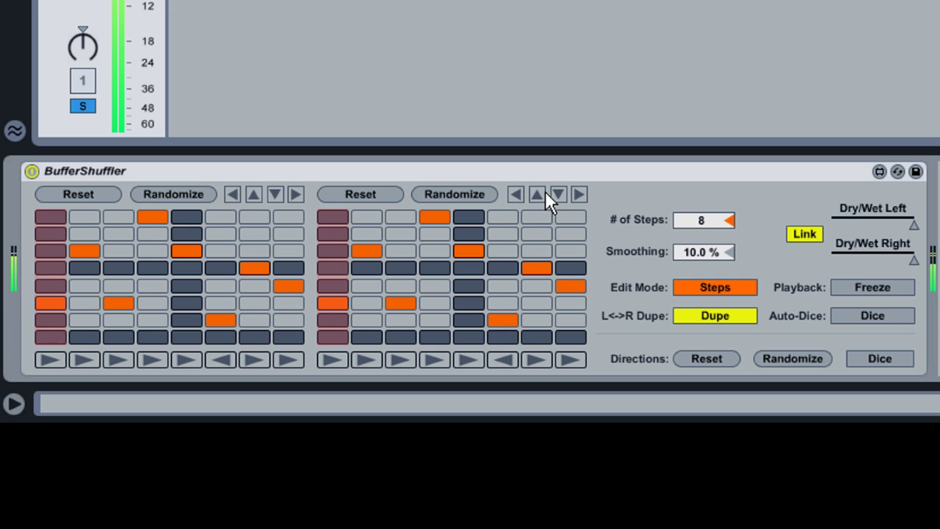
- Reset the pattern, then shift it two rows down and seven columns right
click(370, 191)
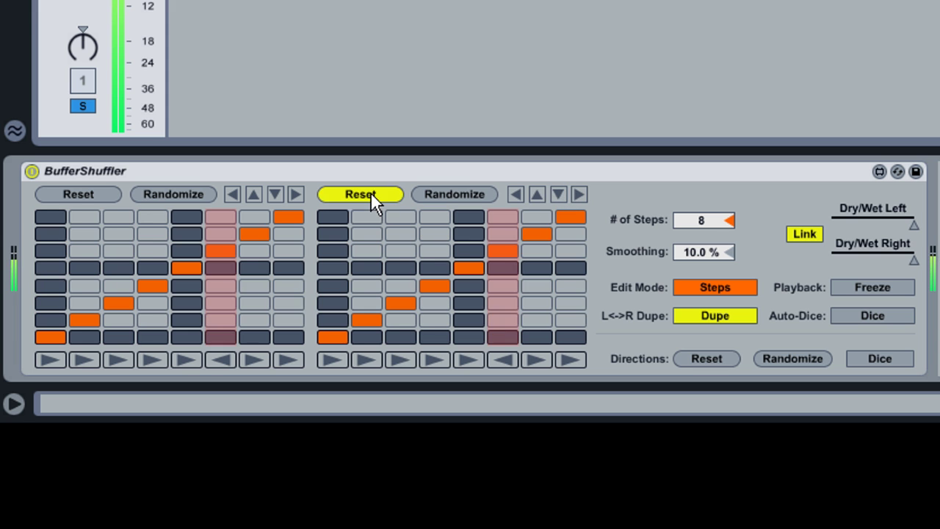
click(560, 194)
click(562, 194)
click(562, 194)
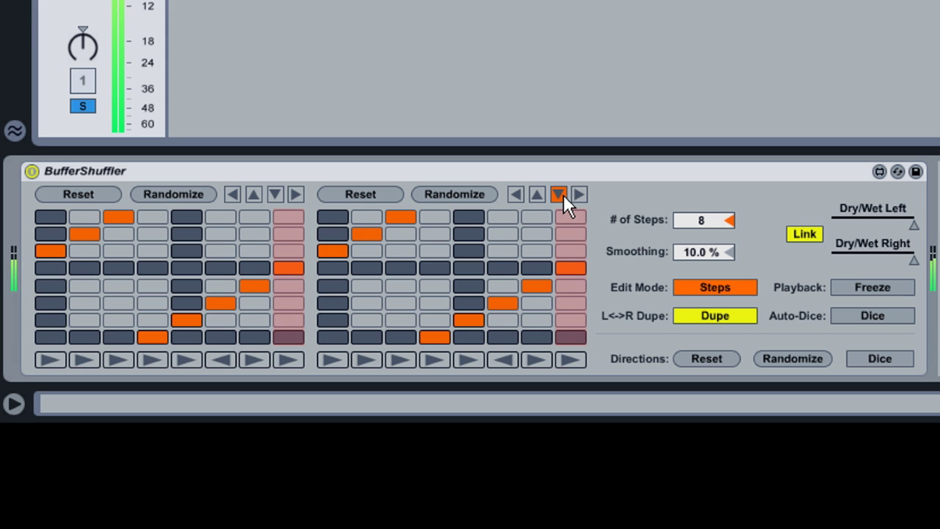
click(580, 194)
click(581, 194)
click(581, 194)
click(580, 194)
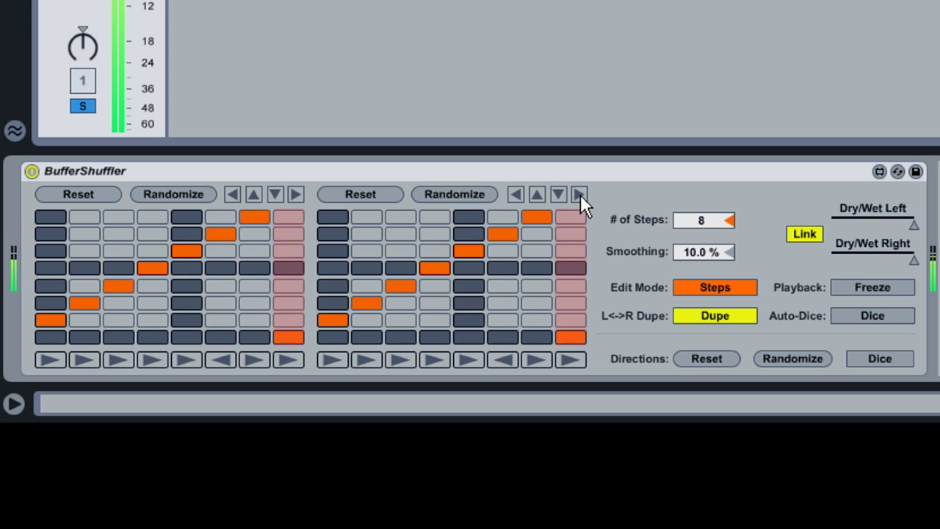
click(580, 194)
click(581, 193)
click(580, 194)
click(580, 194)
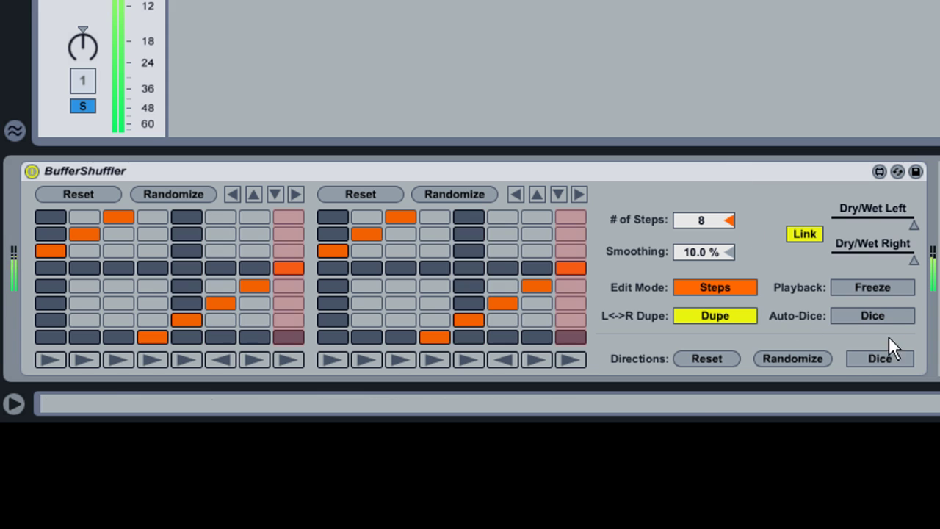
- Turn on Auto-Dice and switch off L<->R Dupe so the grids dice independently
click(888, 314)
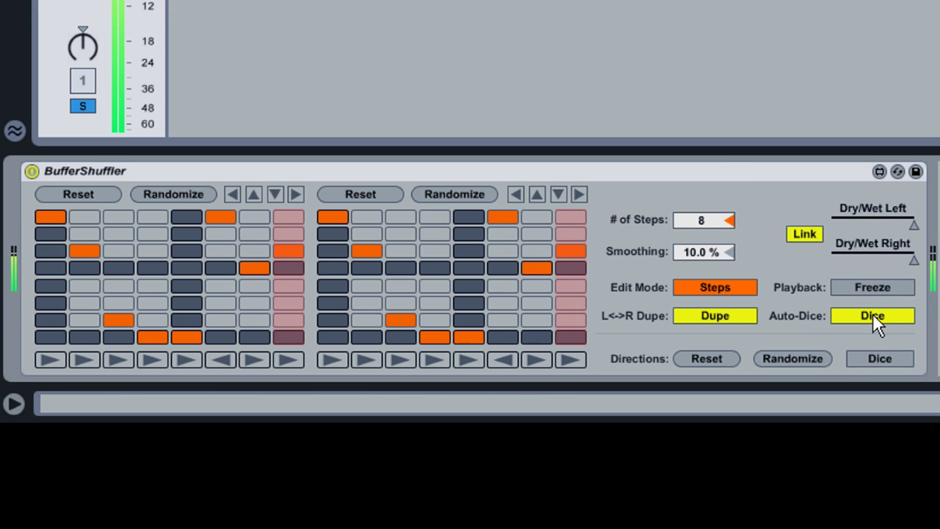
click(703, 319)
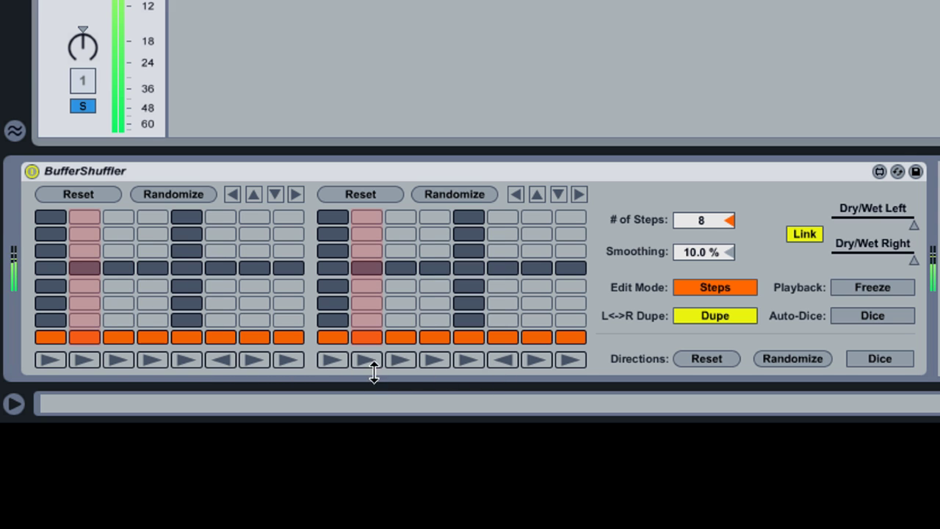
- Cycle step 6's playback direction through reverse and off, then reset all directions to forward
click(505, 362)
click(505, 363)
click(501, 360)
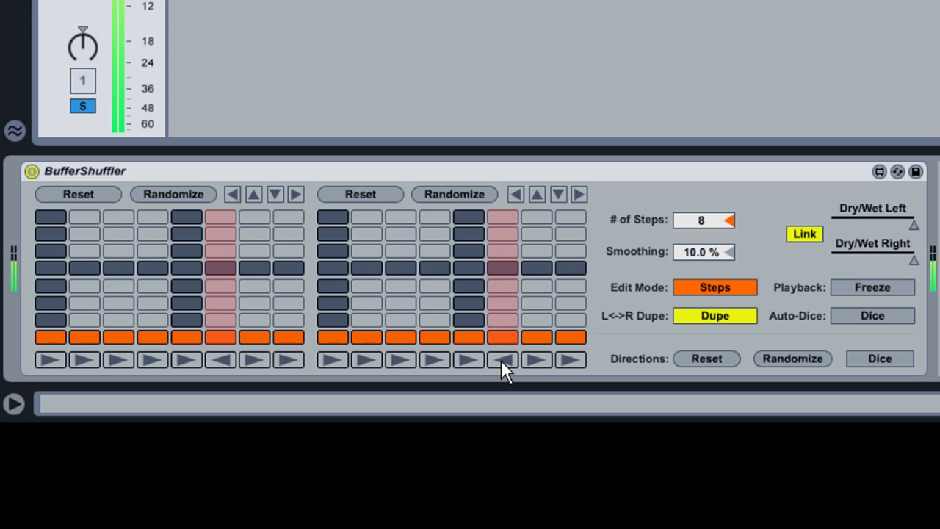
click(501, 360)
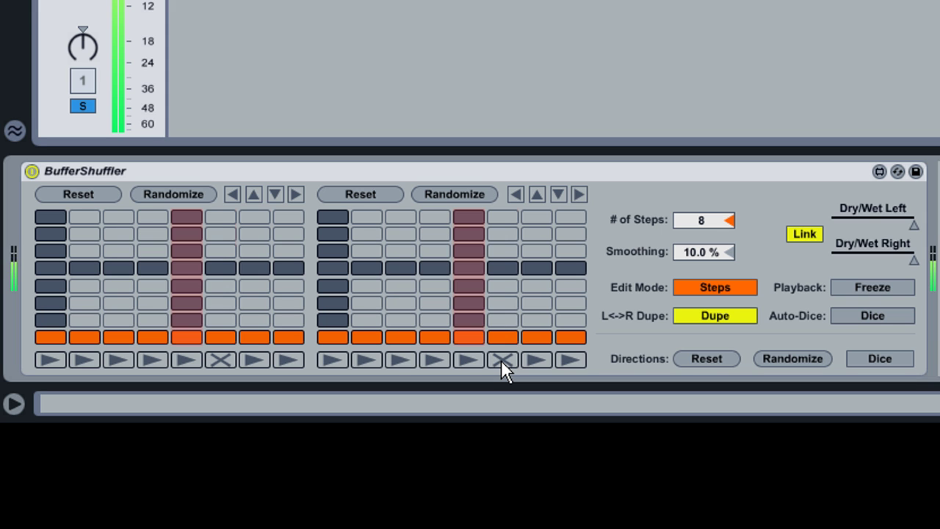
click(697, 360)
- Randomize all step directions three times and turn on direction Auto-Dice
click(794, 360)
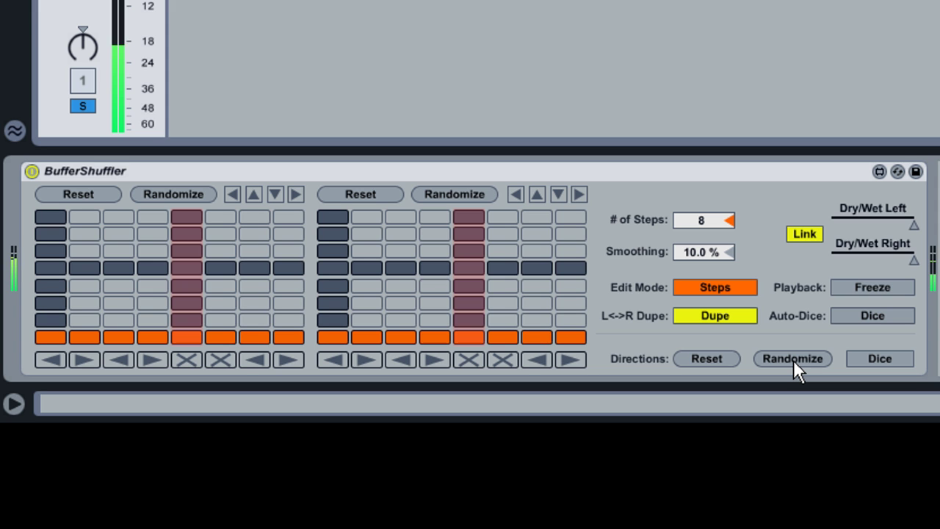
click(794, 360)
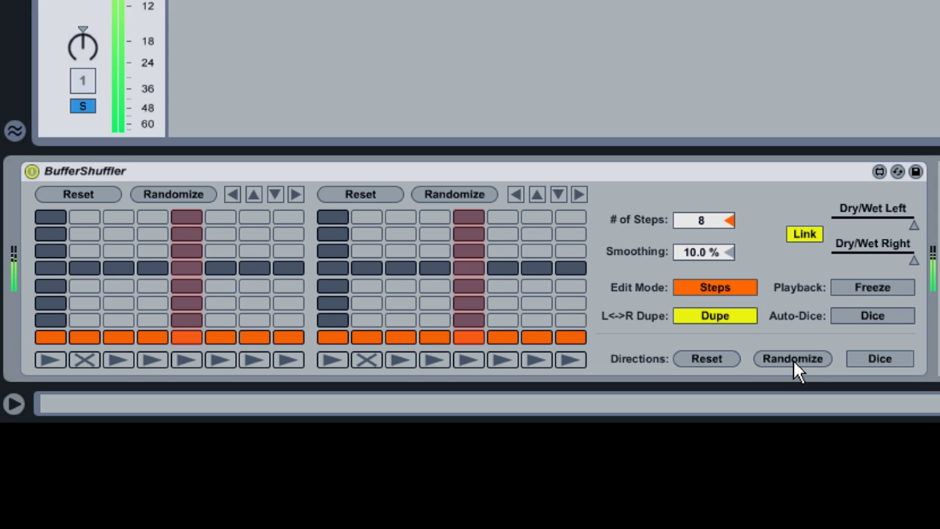
click(793, 360)
click(871, 360)
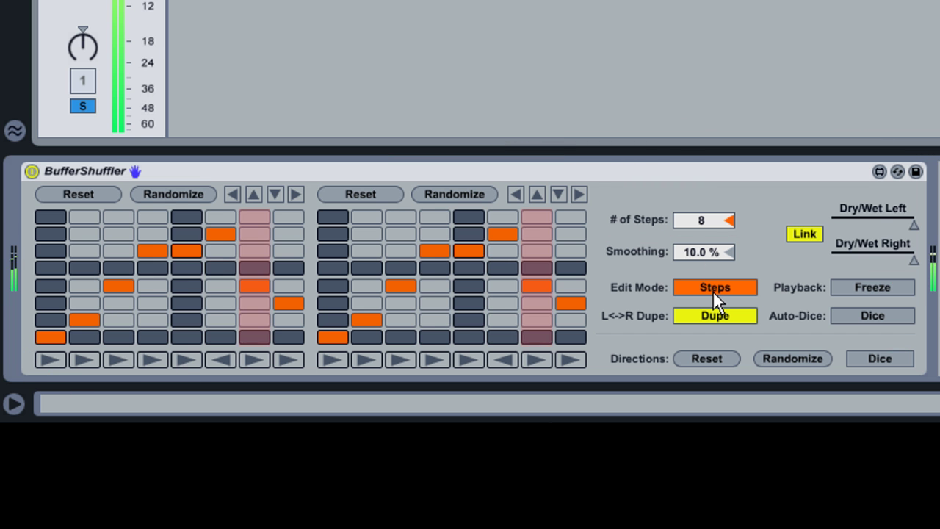
- Set the grids' Edit Mode to Constraints
click(713, 287)
click(712, 289)
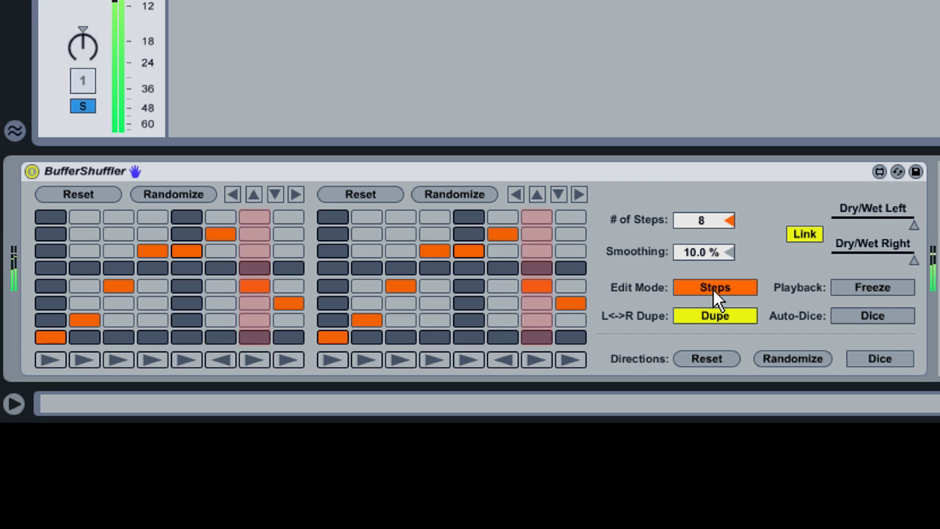
click(713, 289)
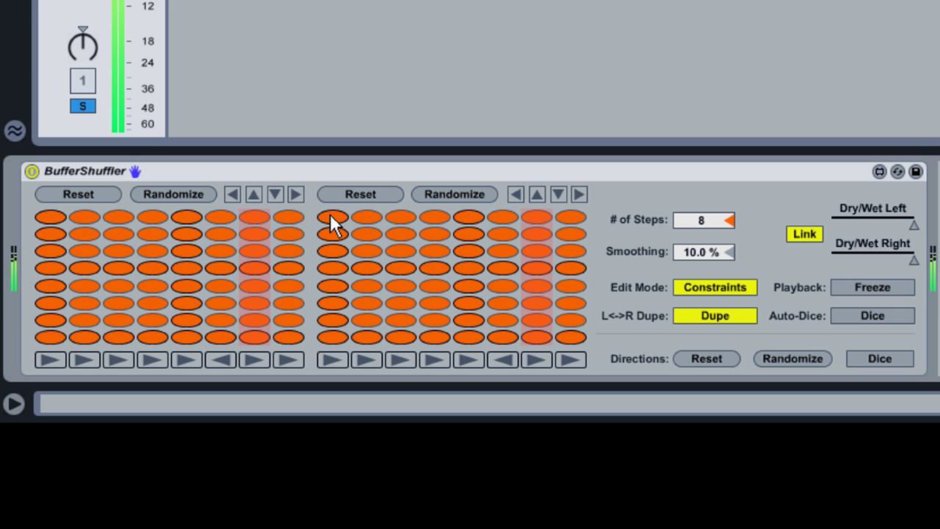
- Limit columns 1–6 to single allowed positions, forming a rising diagonal
drag(330, 215, 330, 331)
drag(362, 218, 372, 338)
drag(403, 216, 408, 344)
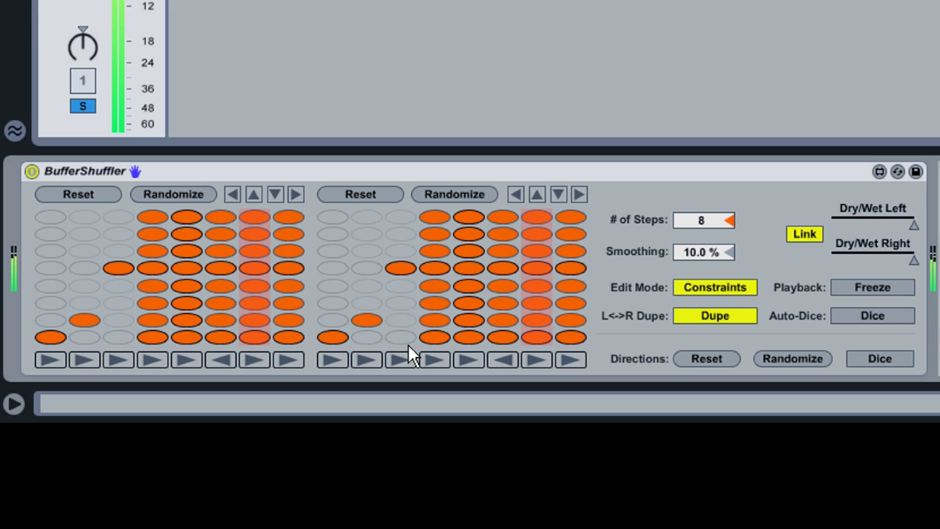
mouse_move(401, 267)
mouse_down()
mouse_move(431, 218)
mouse_move(443, 347)
mouse_up()
drag(468, 212, 476, 352)
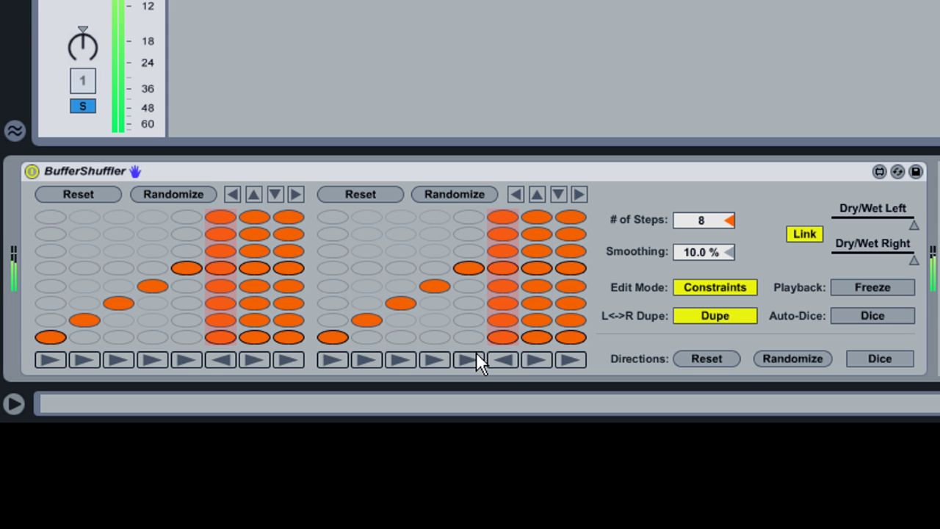
mouse_move(506, 218)
mouse_down()
mouse_move(510, 349)
mouse_move(503, 251)
mouse_up()
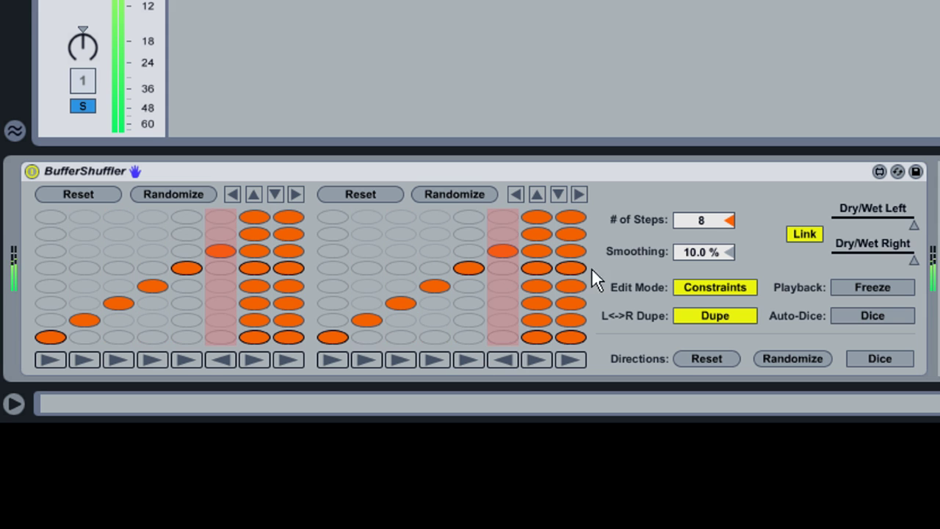
- Return Edit Mode to Steps, randomize the free last columns three times, and toggle L<->R mirroring
click(707, 286)
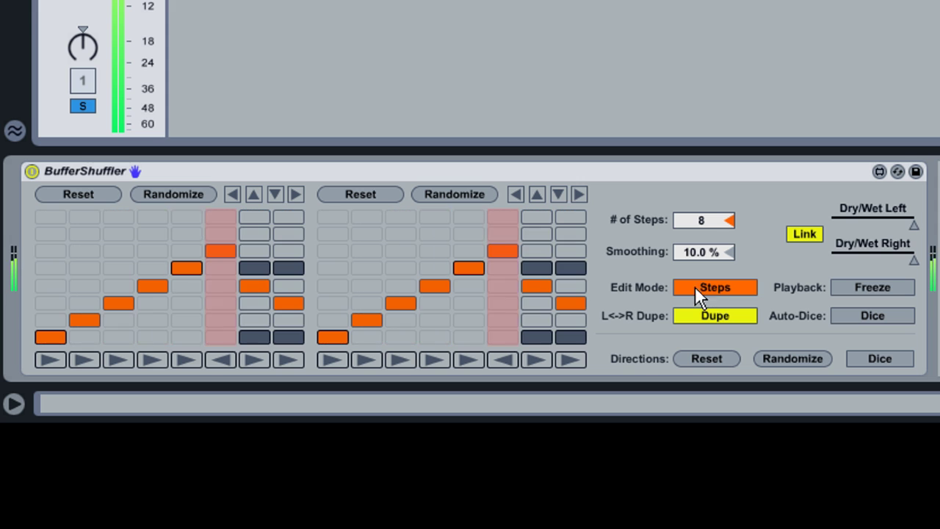
click(466, 194)
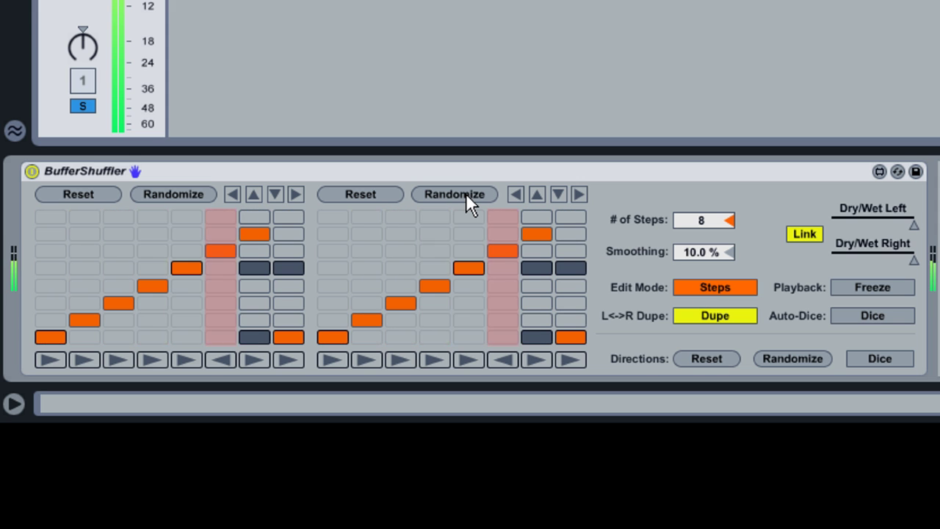
click(466, 193)
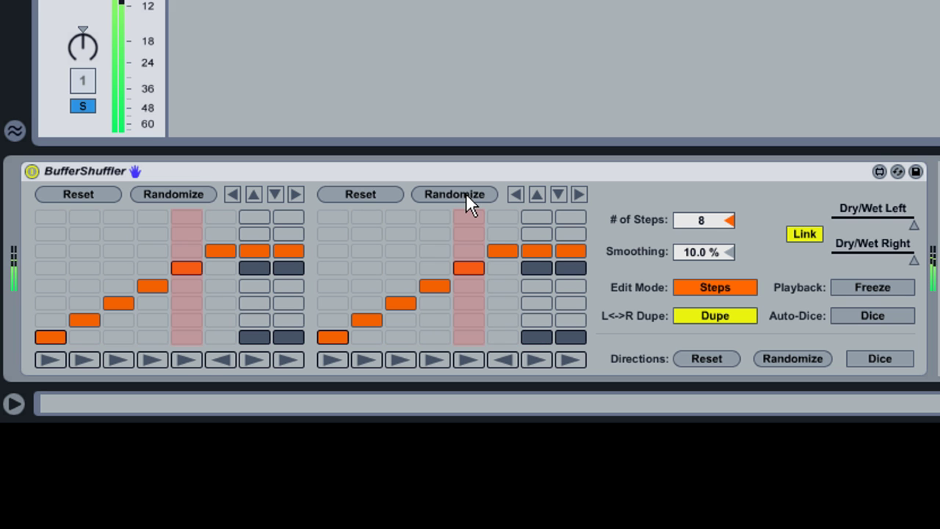
click(466, 193)
click(710, 314)
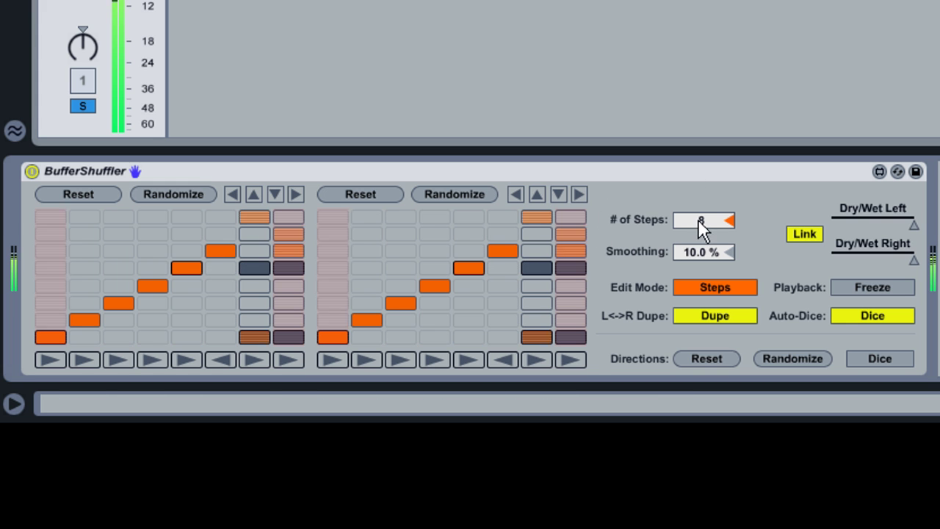
- Raise # of Steps to 16 and randomize the pattern across all 16 columns
scroll(707, 221, up, 6)
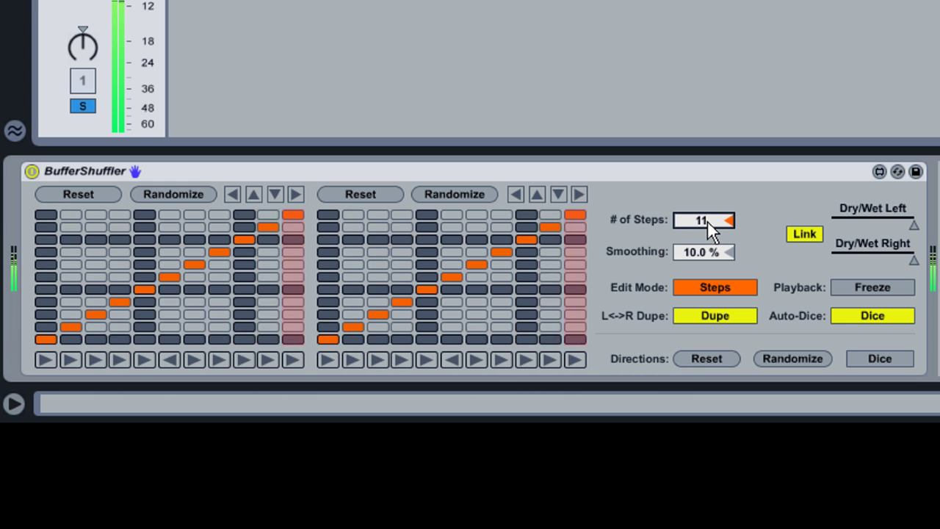
scroll(708, 221, up, 2)
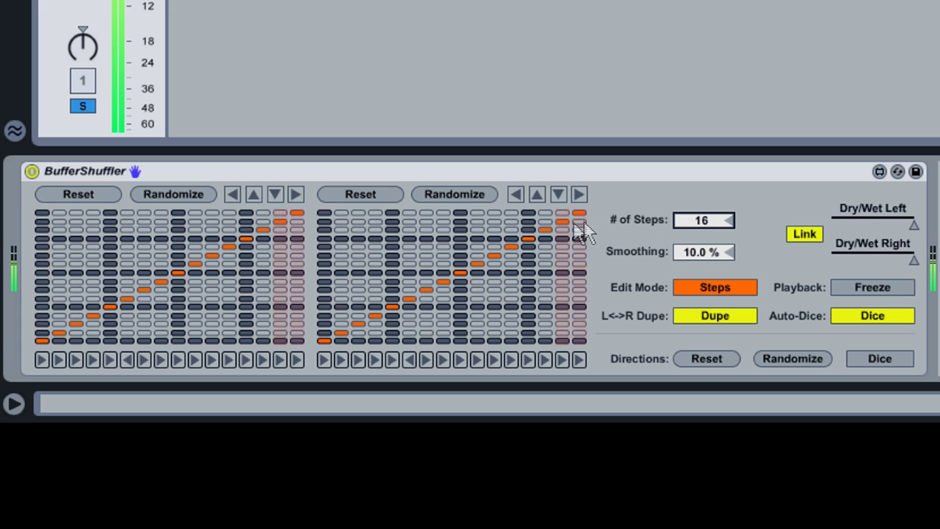
click(455, 193)
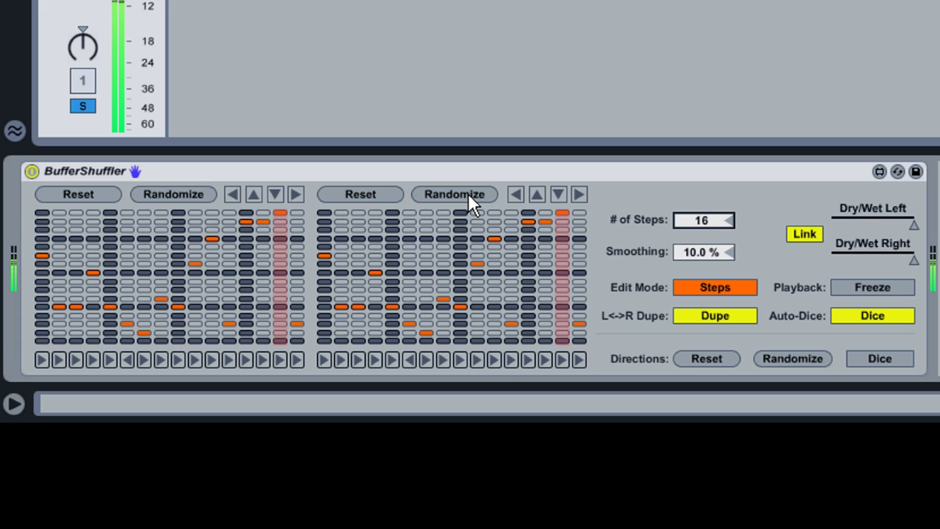
- Return to 8 steps, set Smoothing to 100 %, and make Dry/Wet Right fully wet
scroll(699, 221, down, 5)
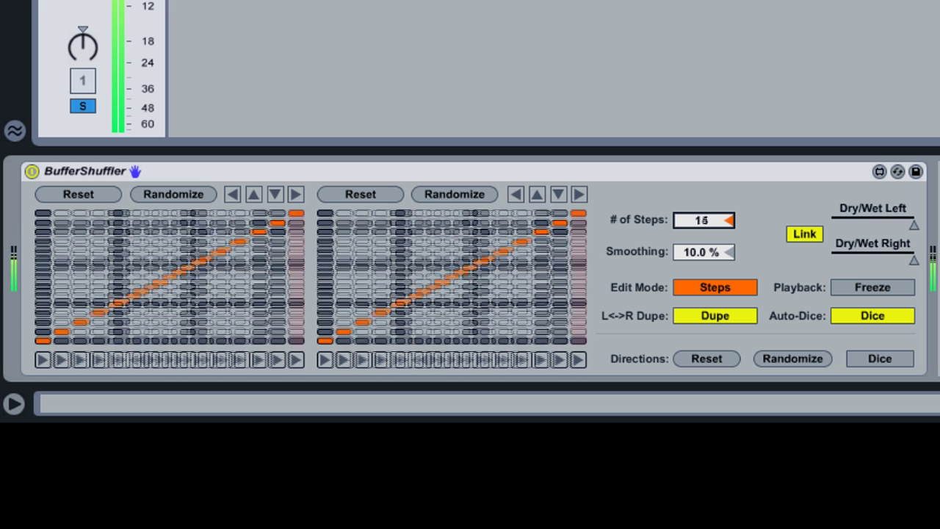
scroll(698, 222, down, 3)
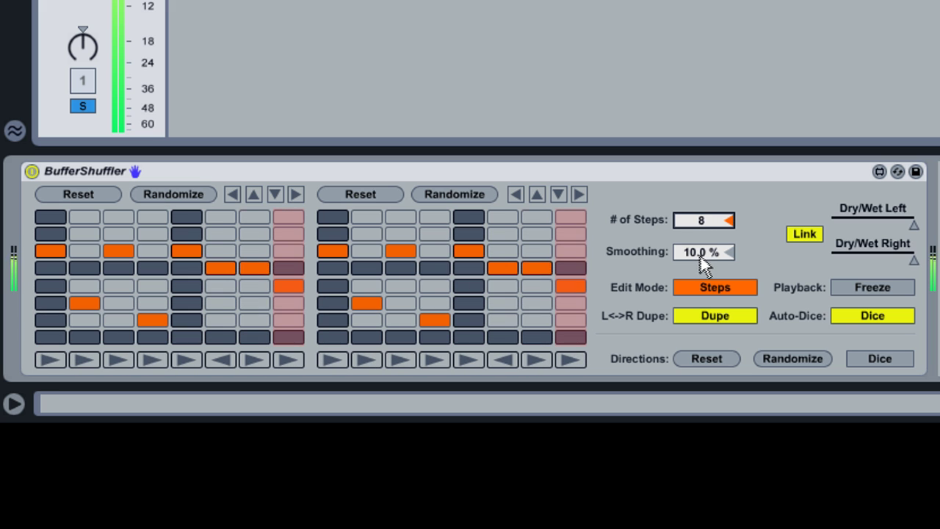
drag(701, 251, 701, 191)
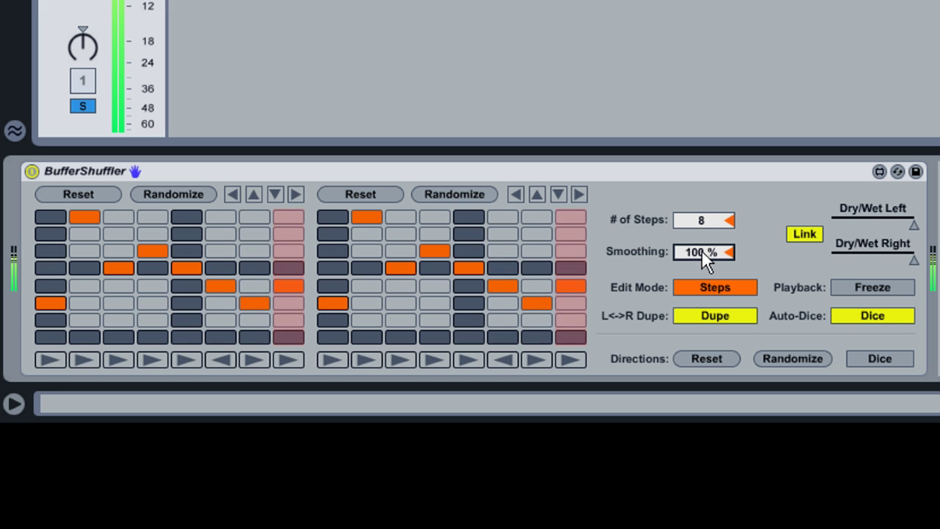
drag(702, 249, 702, 323)
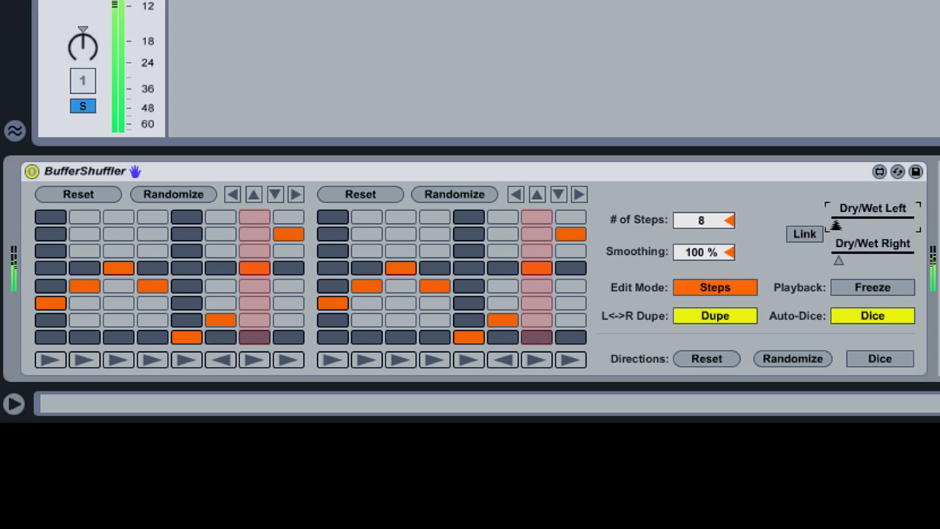
drag(875, 260, 911, 263)
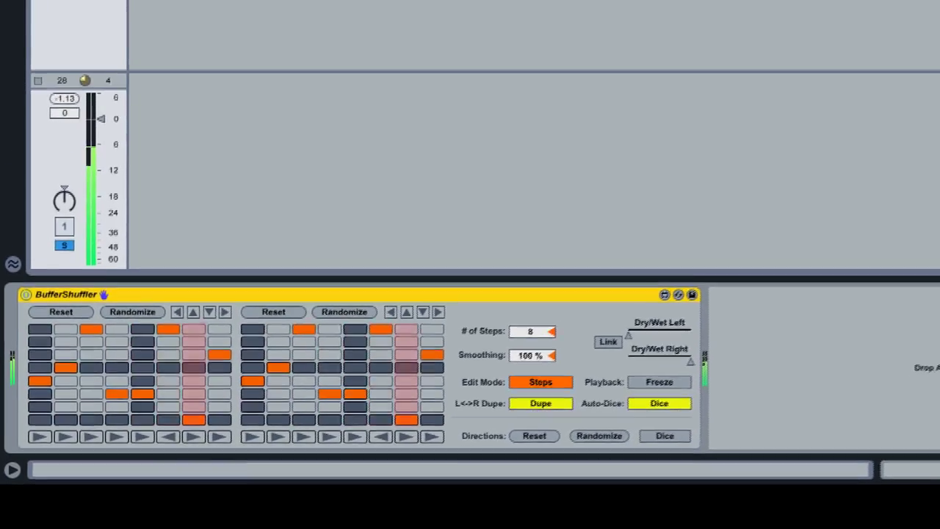
- Open BufferShuffler.amxd in the Max editor and turn off Presentation Mode
click(620, 321)
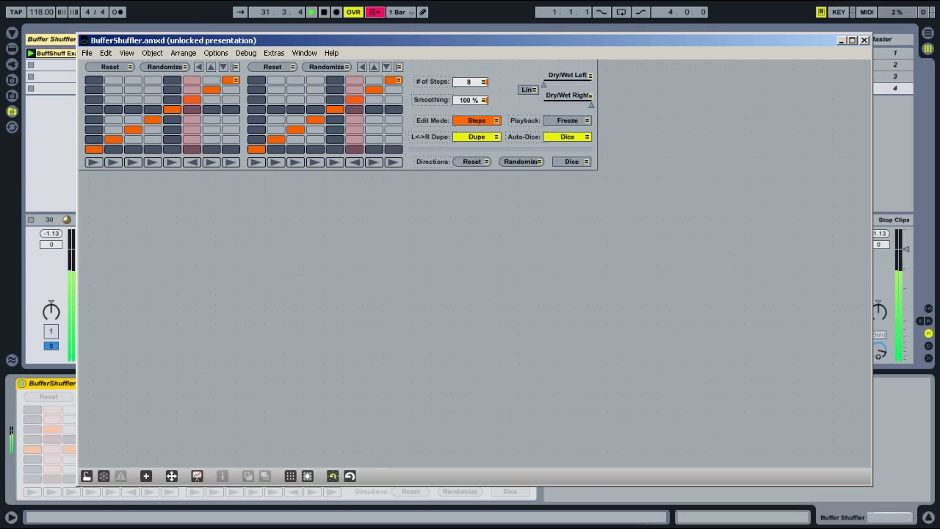
click(196, 477)
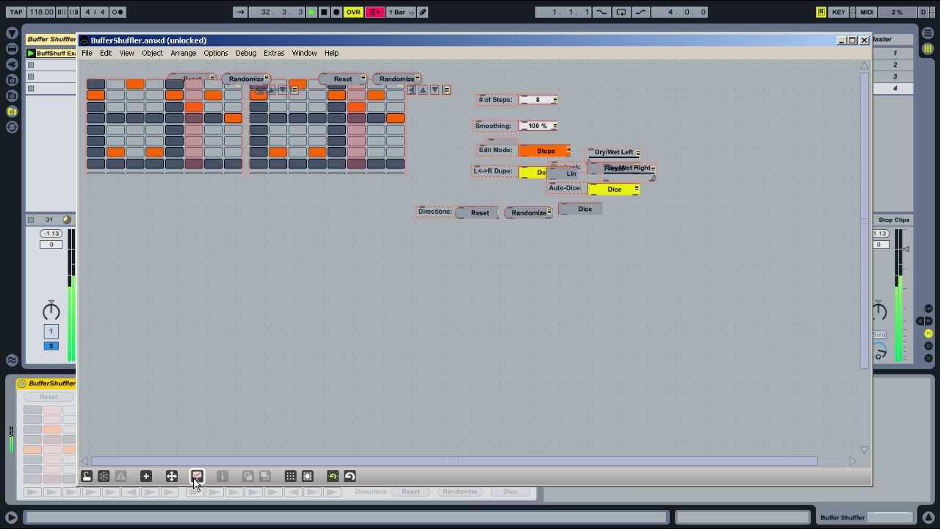